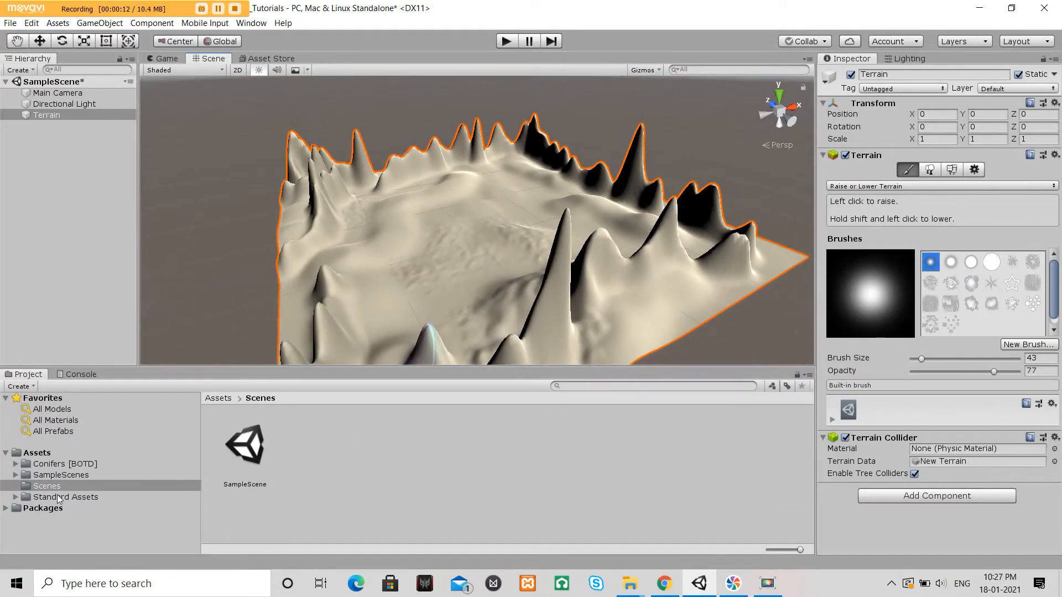
Step: Open the SurfaceTextures folder under Standard Assets, Environment, TerrainAssets
click(58, 496)
scroll(396, 489, down, 2)
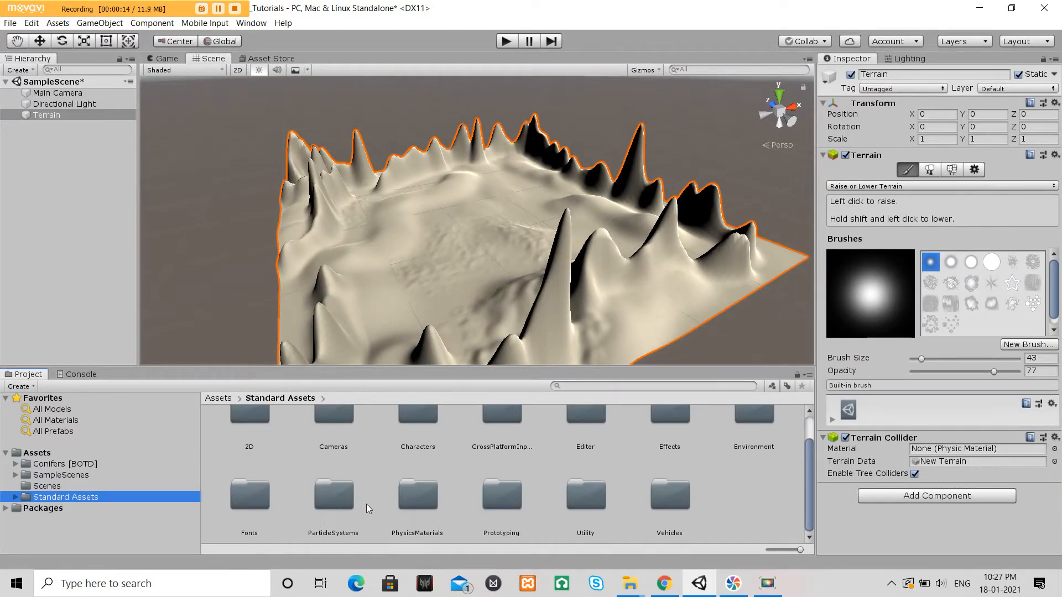
double_click(744, 433)
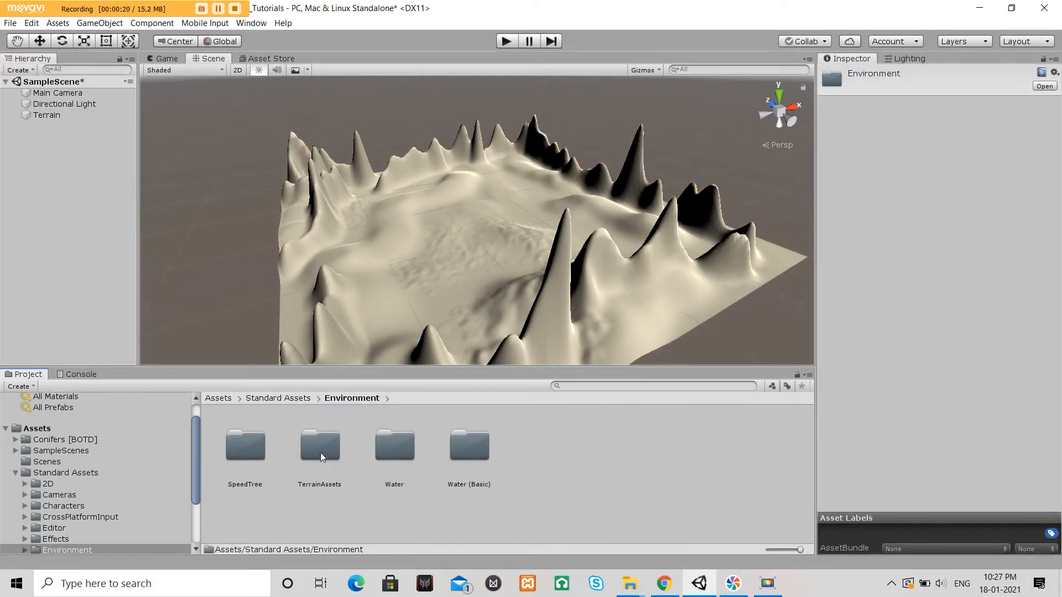
double_click(324, 471)
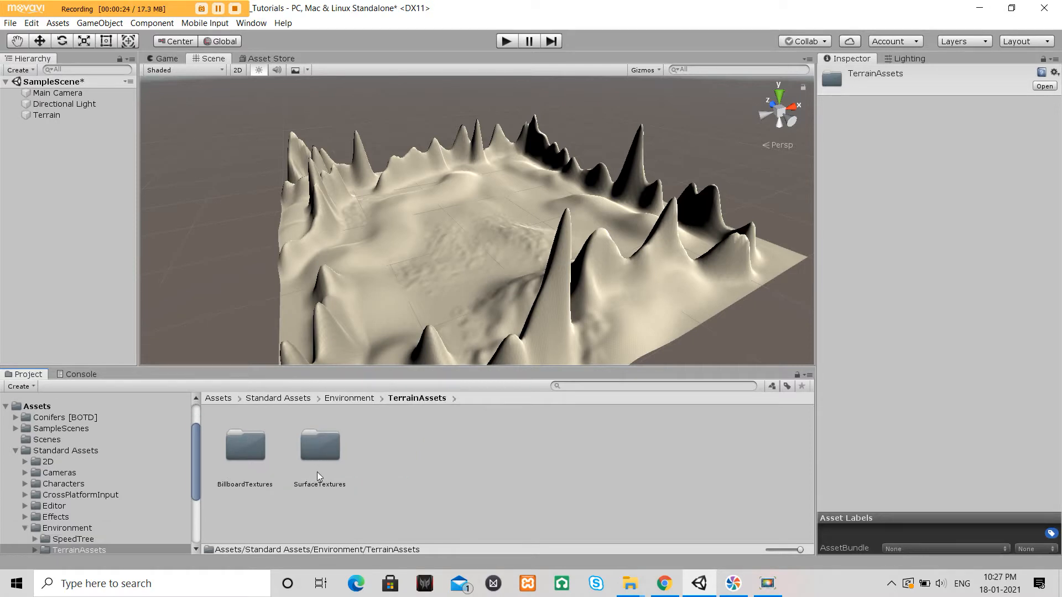
double_click(322, 463)
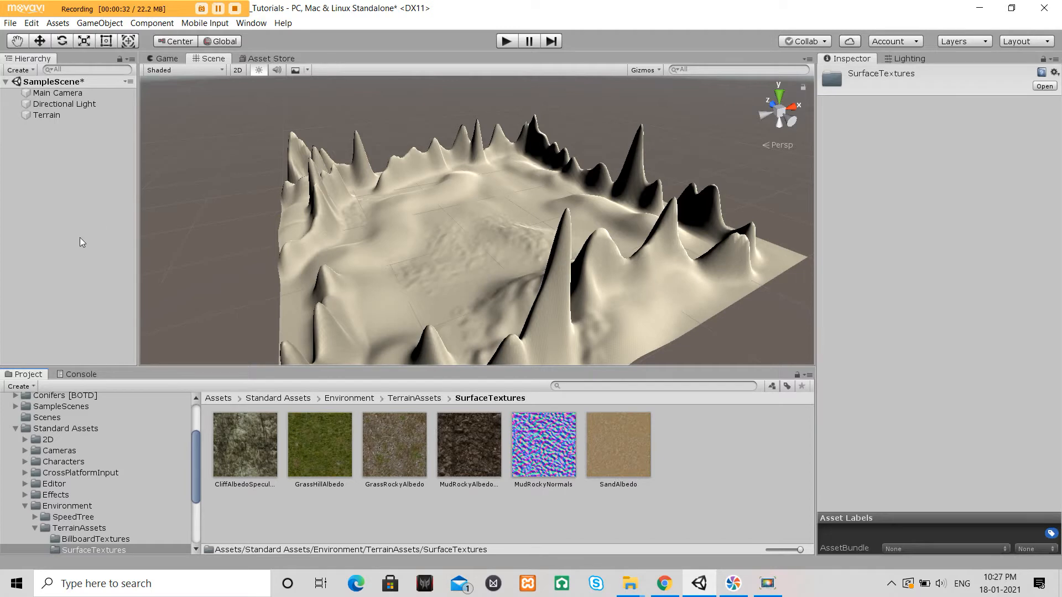
Step: Select the Terrain object and switch its terrain tool to Paint Texture
click(35, 116)
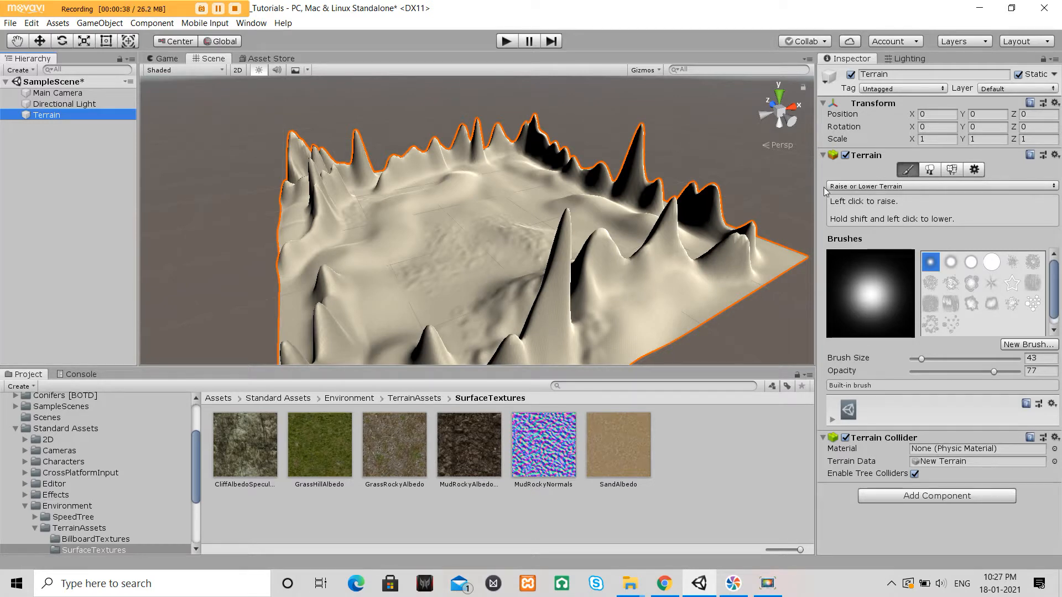
click(830, 187)
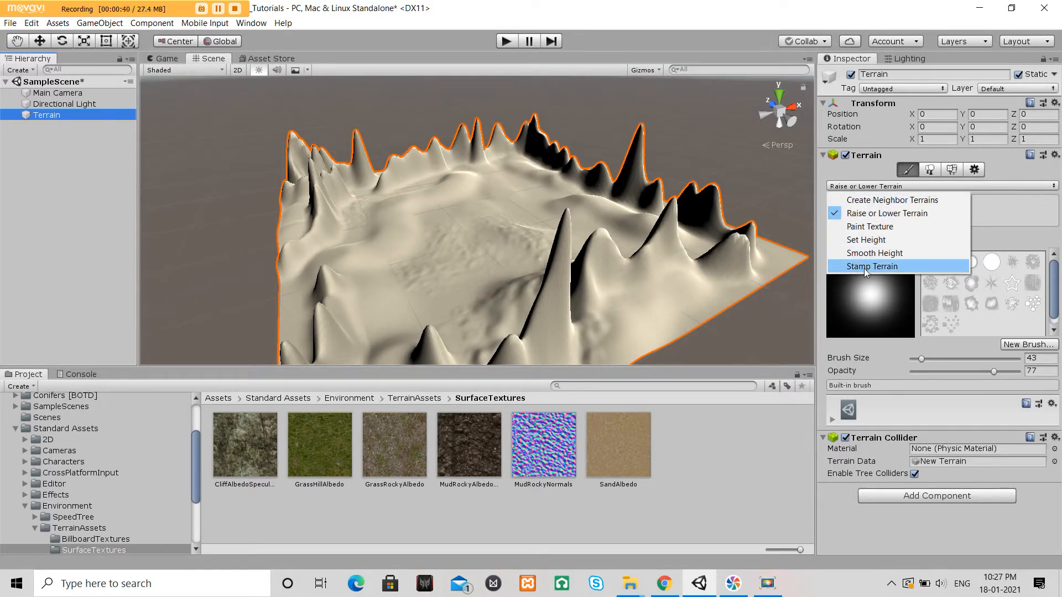
click(857, 227)
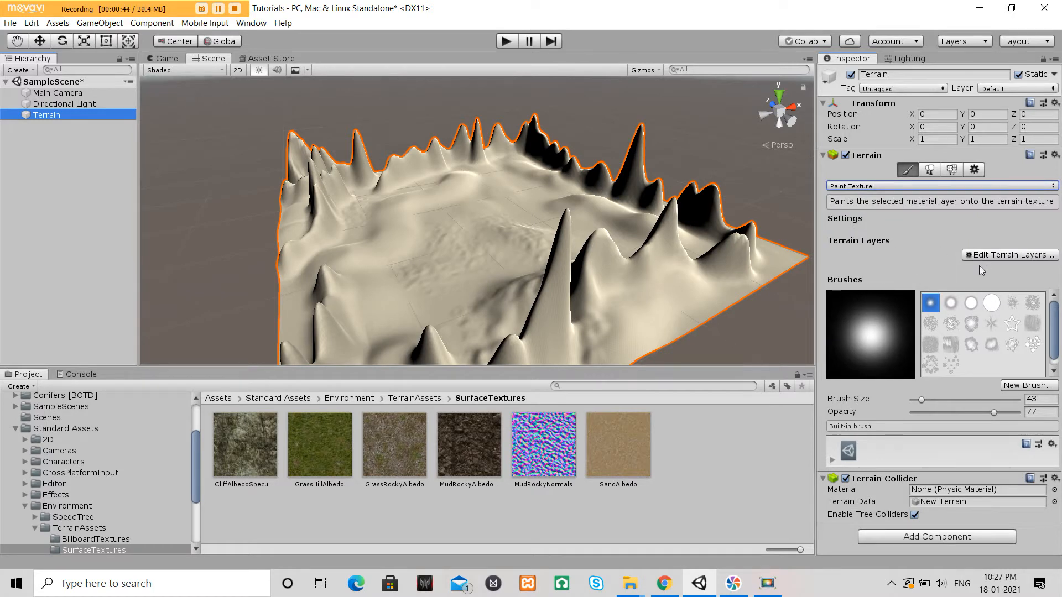
Step: Create a base terrain layer from the GrassHillAlbedo texture
click(1011, 257)
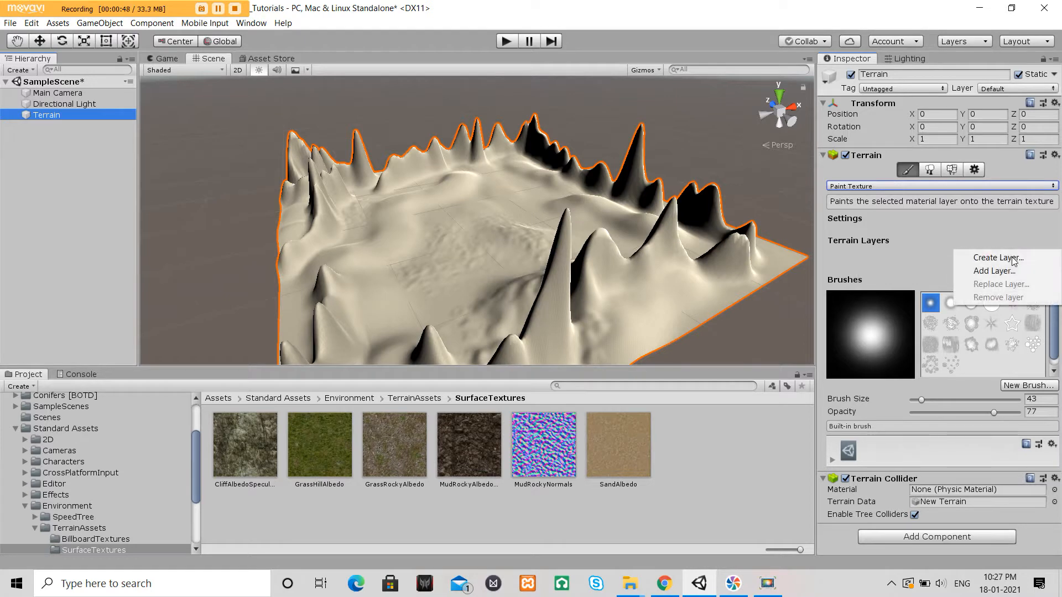
click(979, 260)
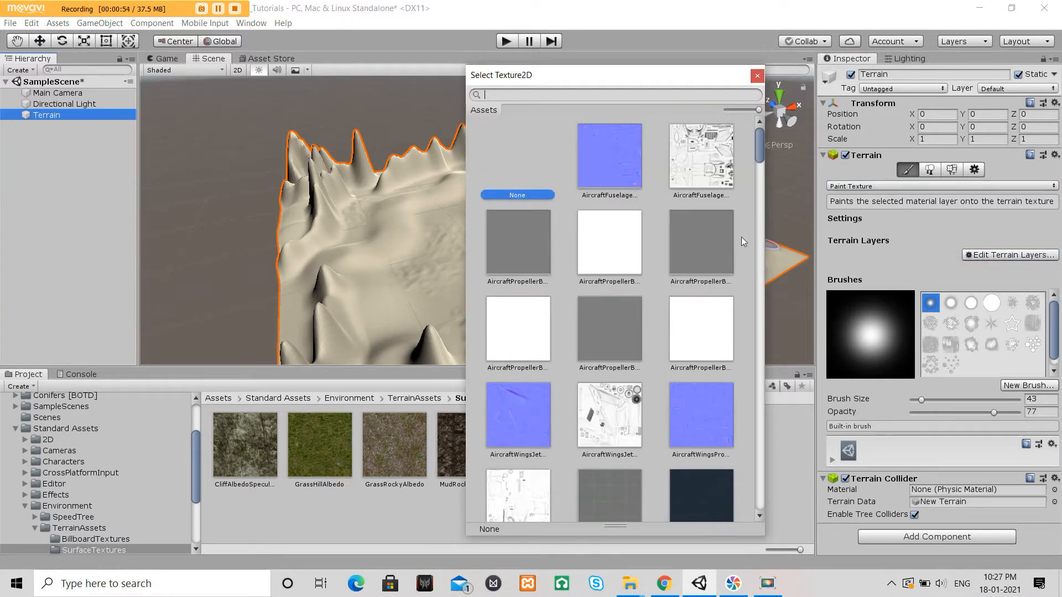
drag(758, 154, 752, 330)
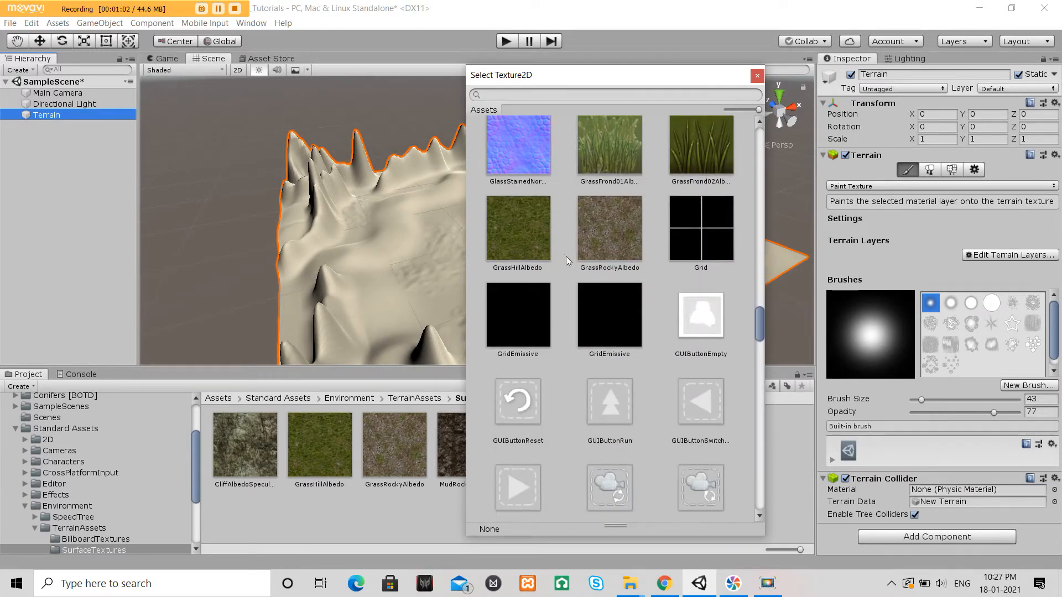
click(502, 228)
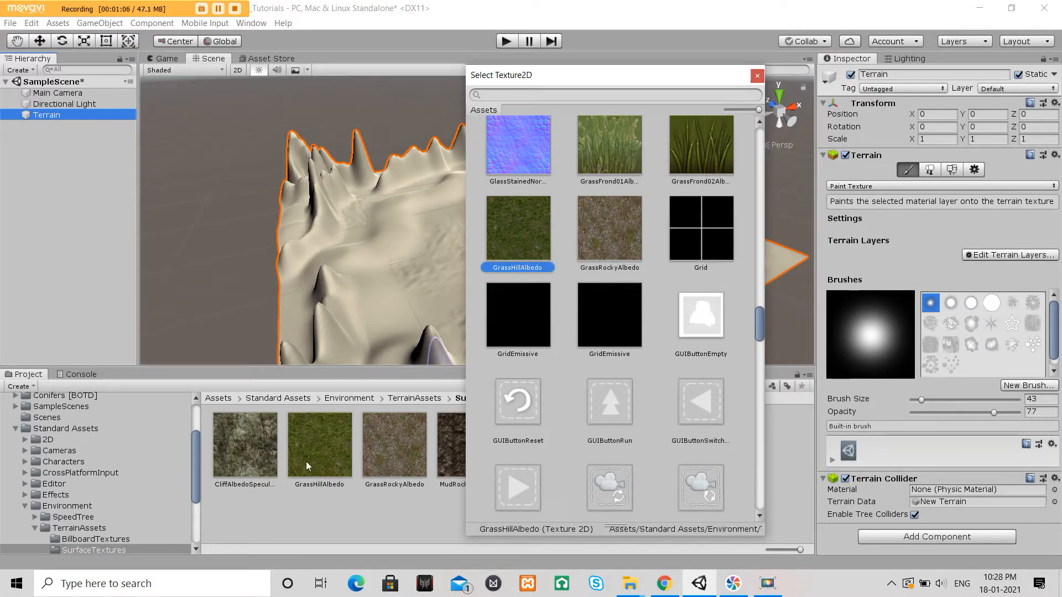
mouse_move(761, 333)
mouse_down()
mouse_move(754, 410)
mouse_move(756, 237)
mouse_move(761, 332)
mouse_up()
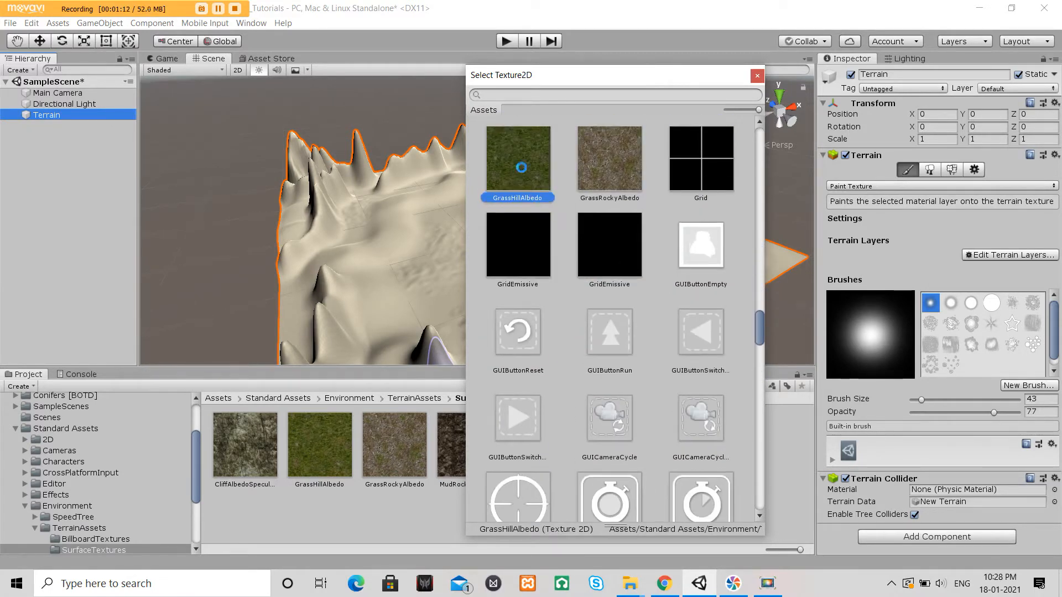
double_click(524, 175)
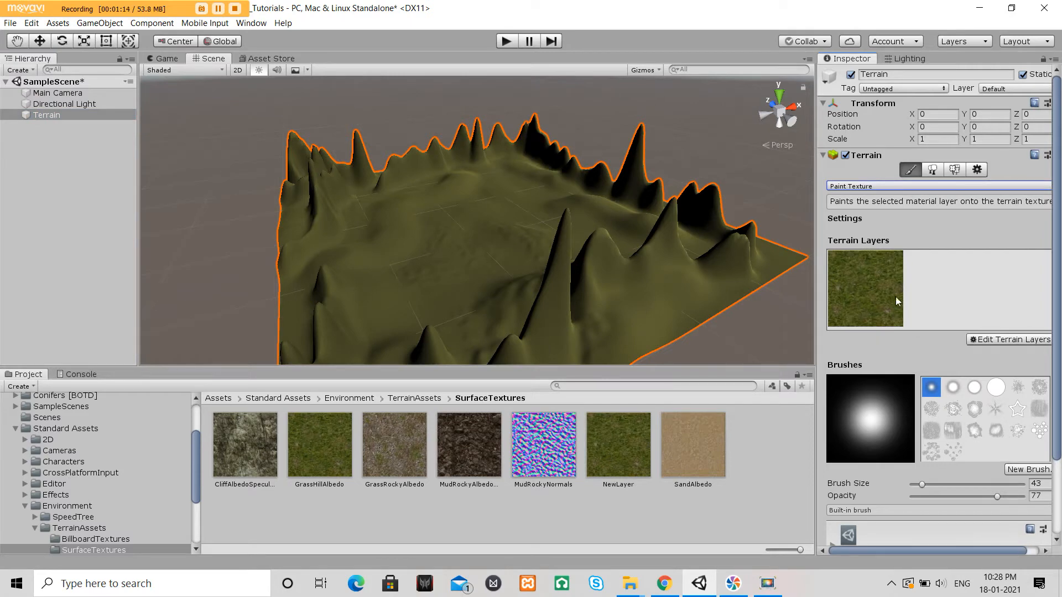
Step: Create a second terrain layer from the GrassRockyAlbedo texture
mouse_move(660, 242)
right_down()
mouse_move(546, 353)
mouse_move(554, 359)
mouse_move(593, 343)
mouse_move(657, 265)
mouse_move(628, 155)
mouse_move(718, 227)
mouse_move(754, 173)
mouse_move(717, 171)
mouse_move(691, 232)
mouse_move(481, 202)
mouse_move(173, 232)
mouse_move(634, 192)
mouse_move(806, 265)
mouse_move(925, 274)
mouse_move(849, 195)
mouse_move(612, 251)
mouse_move(372, 275)
mouse_move(354, 324)
mouse_move(559, 346)
mouse_move(636, 304)
mouse_move(740, 205)
mouse_move(422, 275)
right_up()
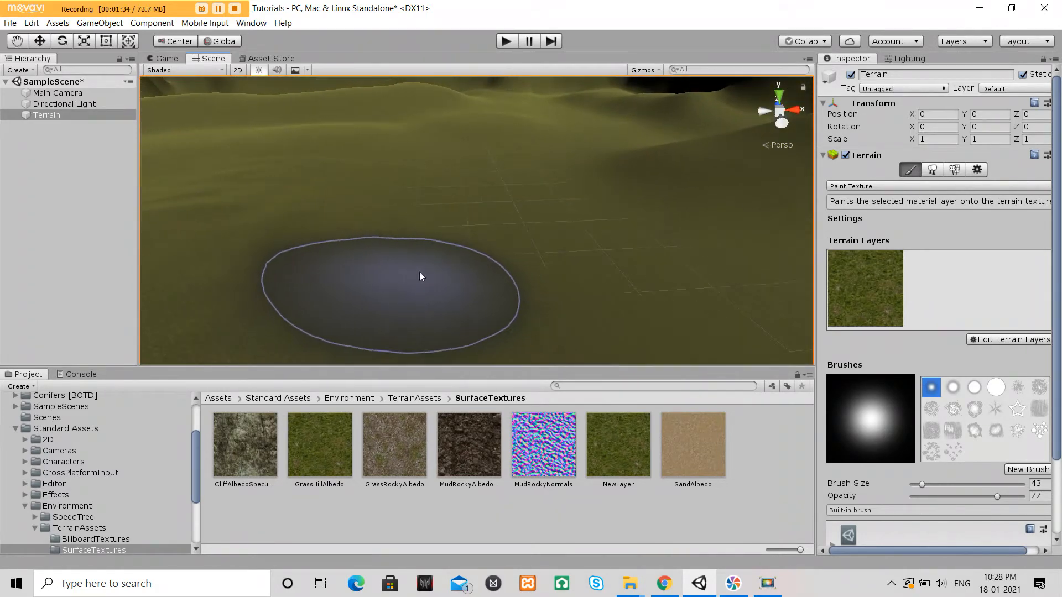
click(996, 340)
click(976, 342)
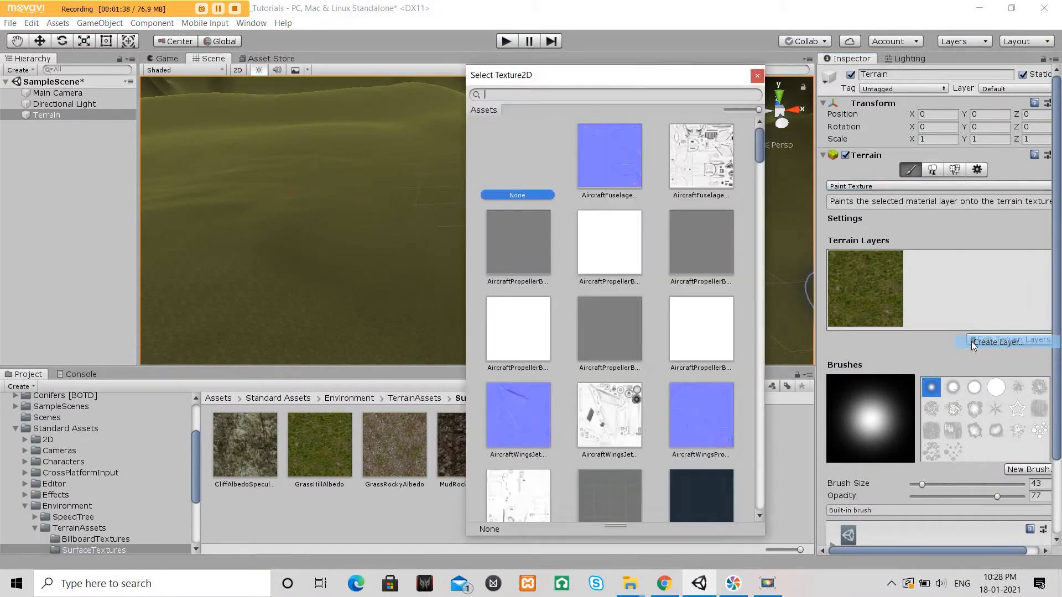
drag(758, 141, 755, 306)
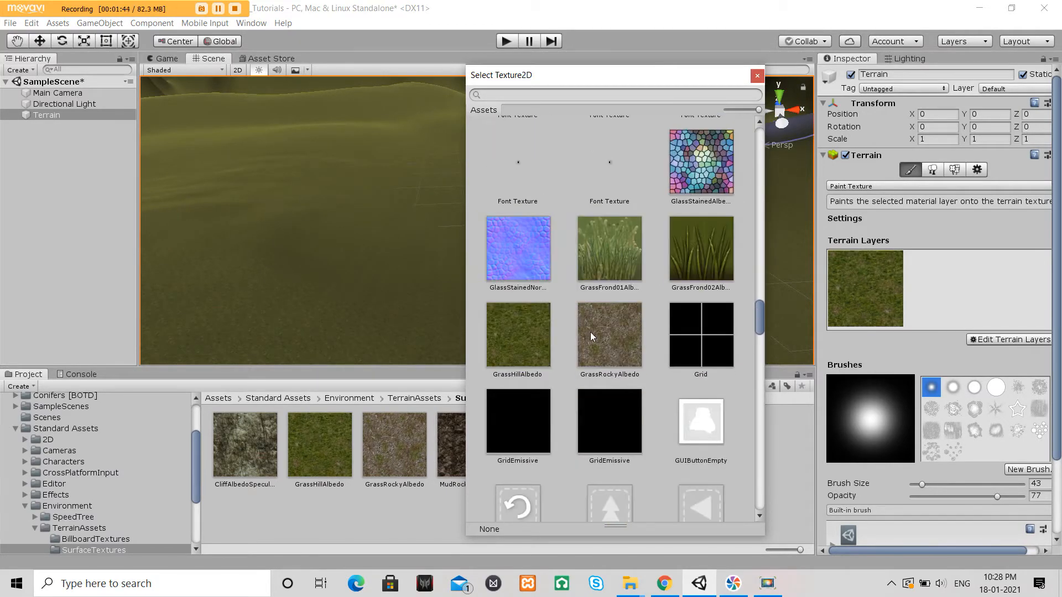
click(602, 353)
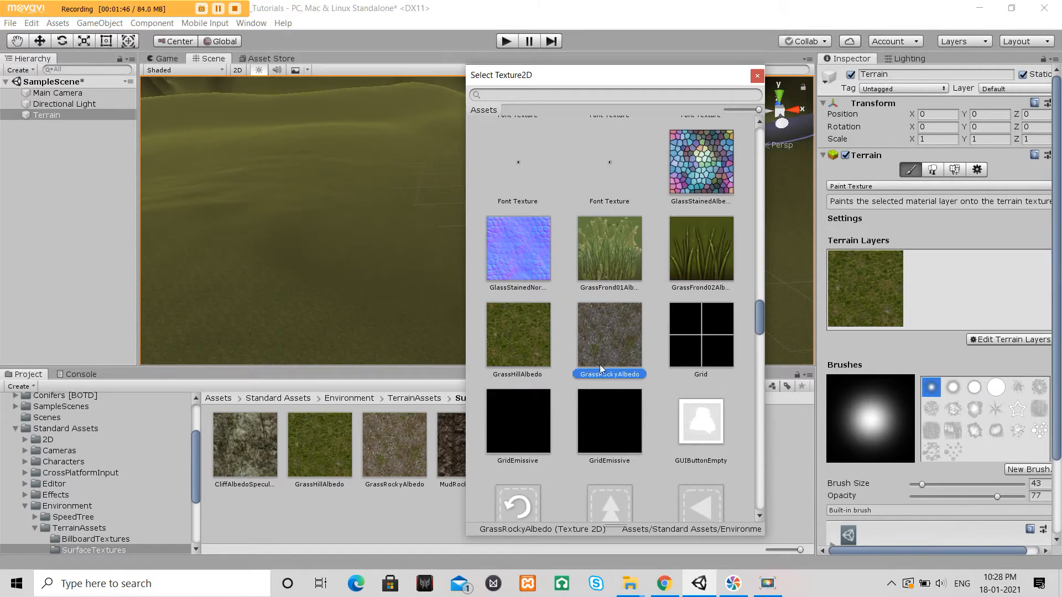
double_click(596, 358)
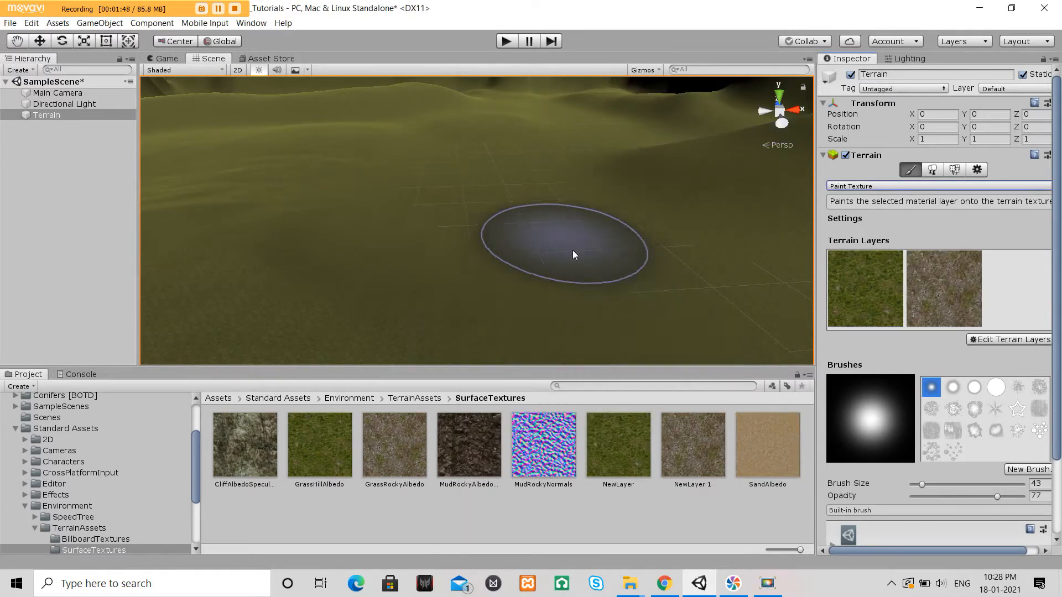
Step: Create a third terrain layer from the cliff albedo texture
click(1001, 339)
click(998, 342)
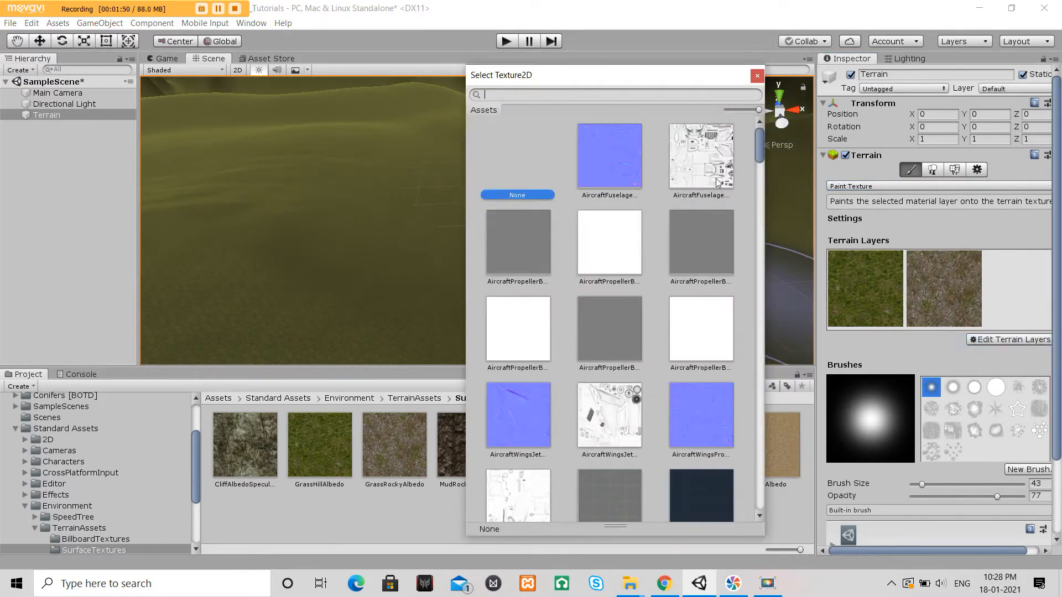
drag(756, 151, 747, 247)
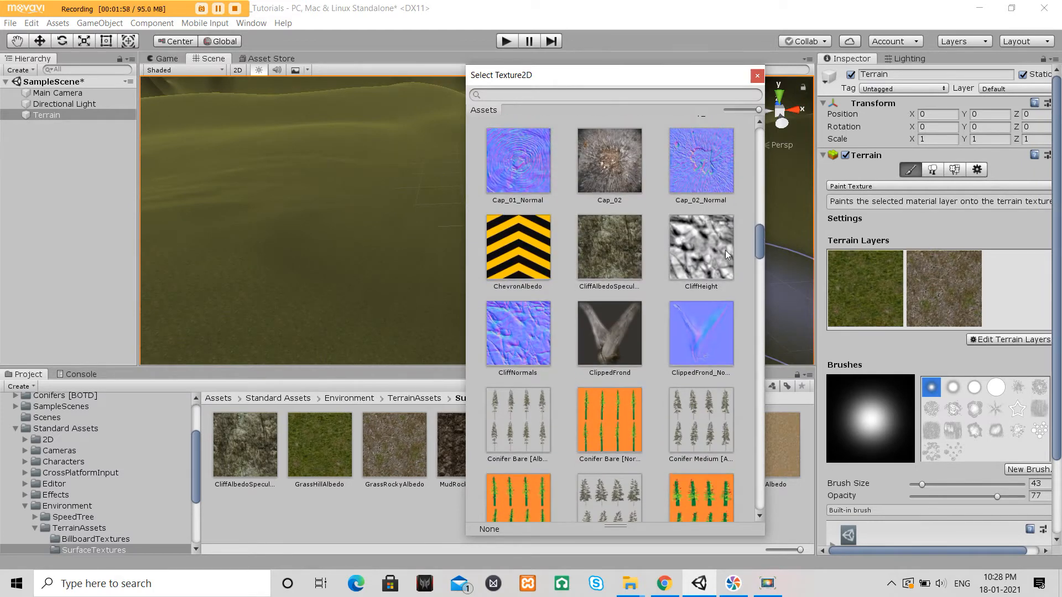
click(605, 255)
double_click(605, 254)
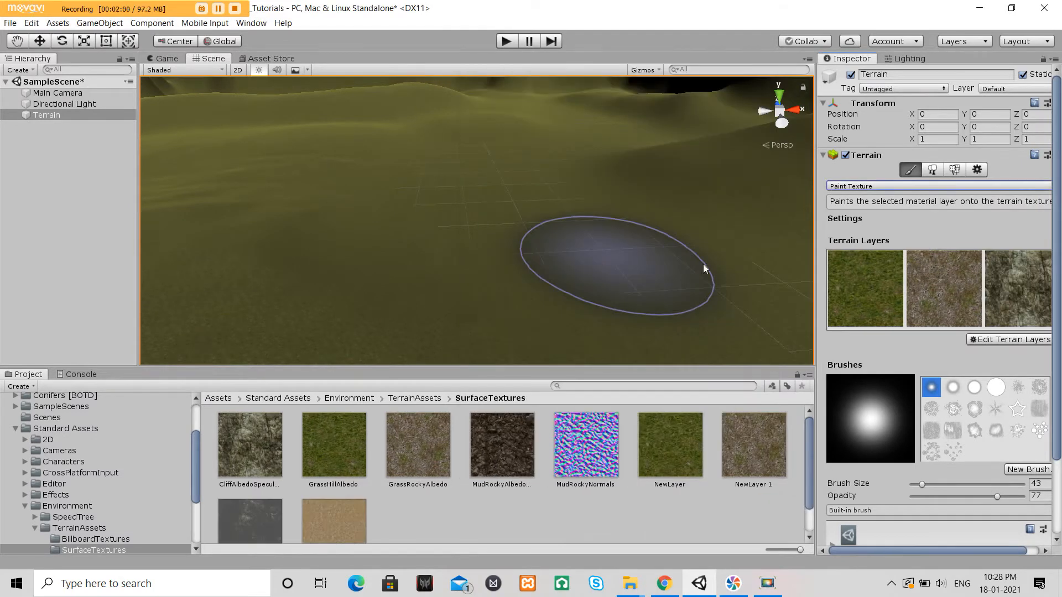
Step: Create a fourth terrain layer from the SandAlbedo texture
click(1006, 339)
click(999, 341)
scroll(757, 178, down, 3)
drag(758, 177, 736, 417)
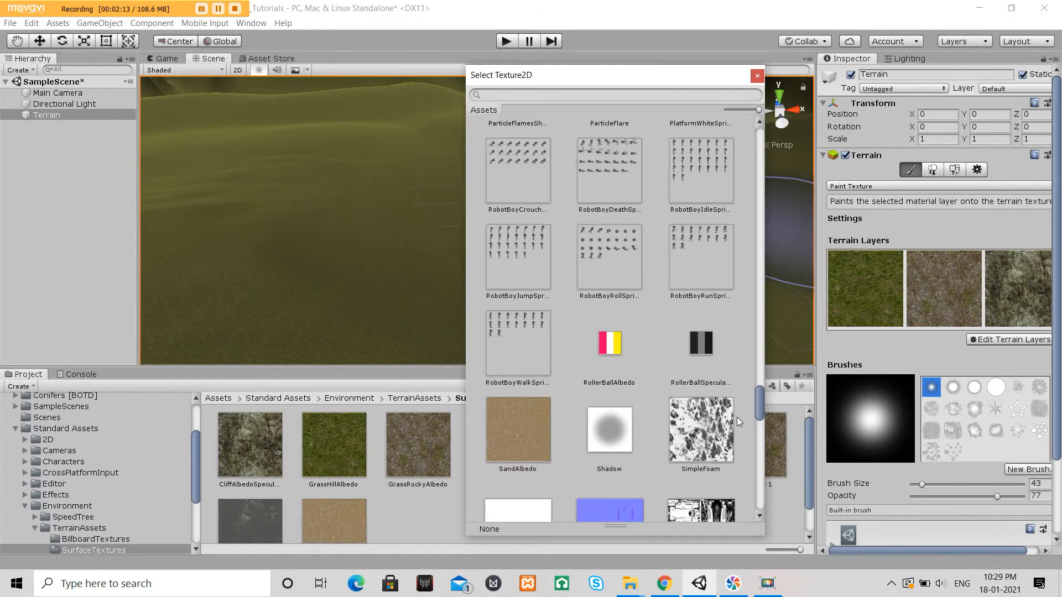
double_click(491, 440)
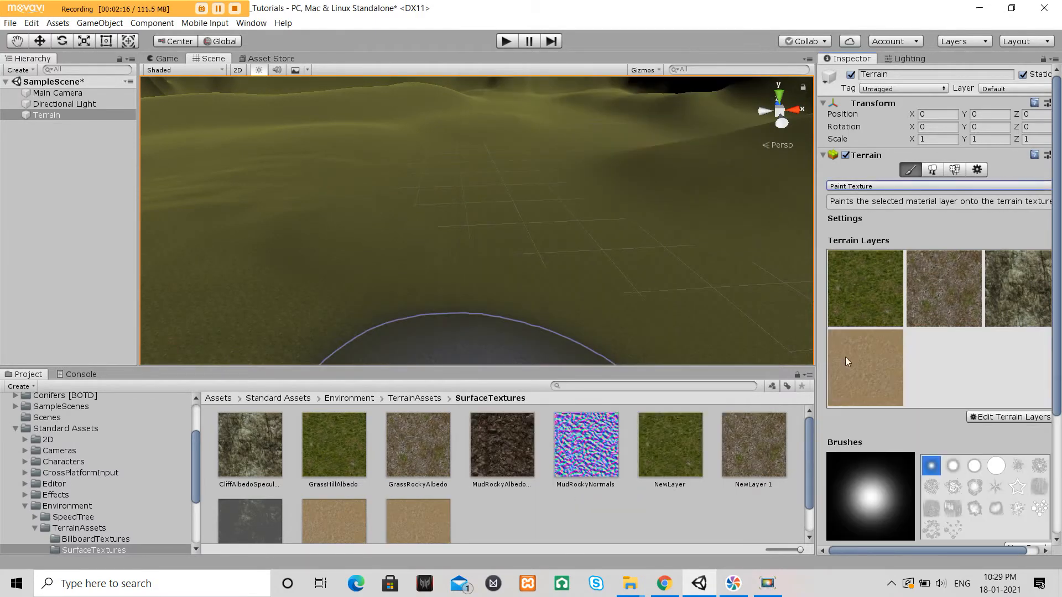
Step: Select the rocky grass layer and the third round brush preset, with brush size 82 and opacity 20
scroll(582, 246, down, 10)
scroll(513, 208, up, 3)
alt+drag(513, 208, 590, 293)
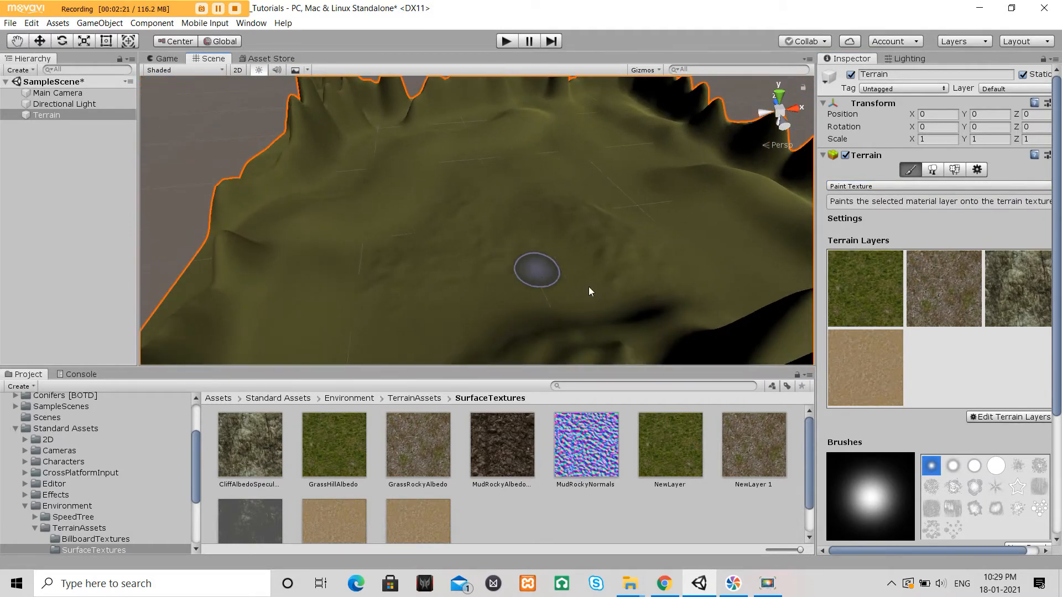
click(937, 300)
scroll(932, 293, down, 2)
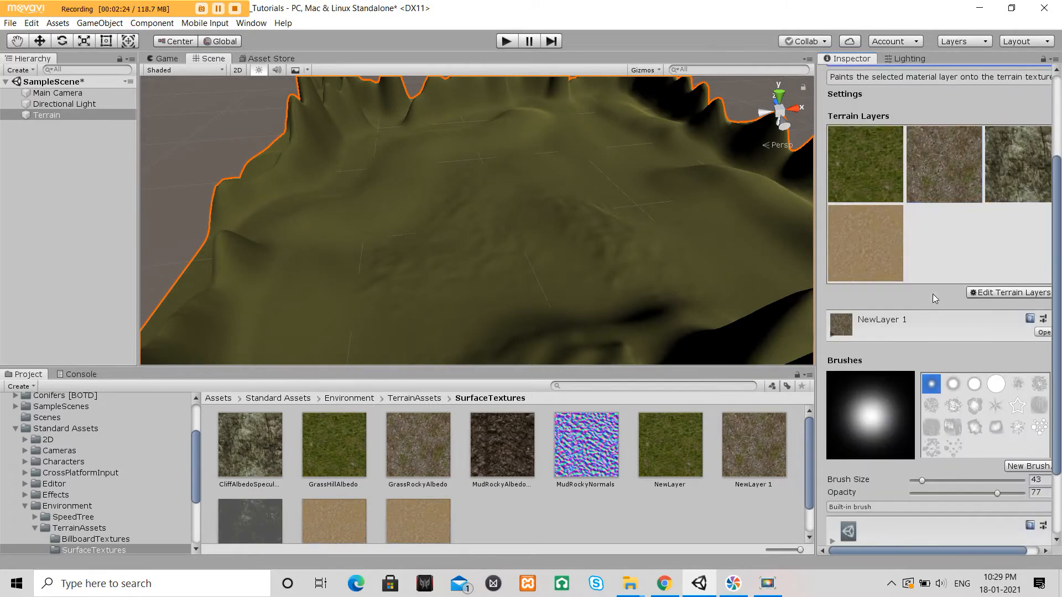
scroll(929, 271, up, 1)
scroll(927, 255, down, 1)
click(951, 386)
click(969, 387)
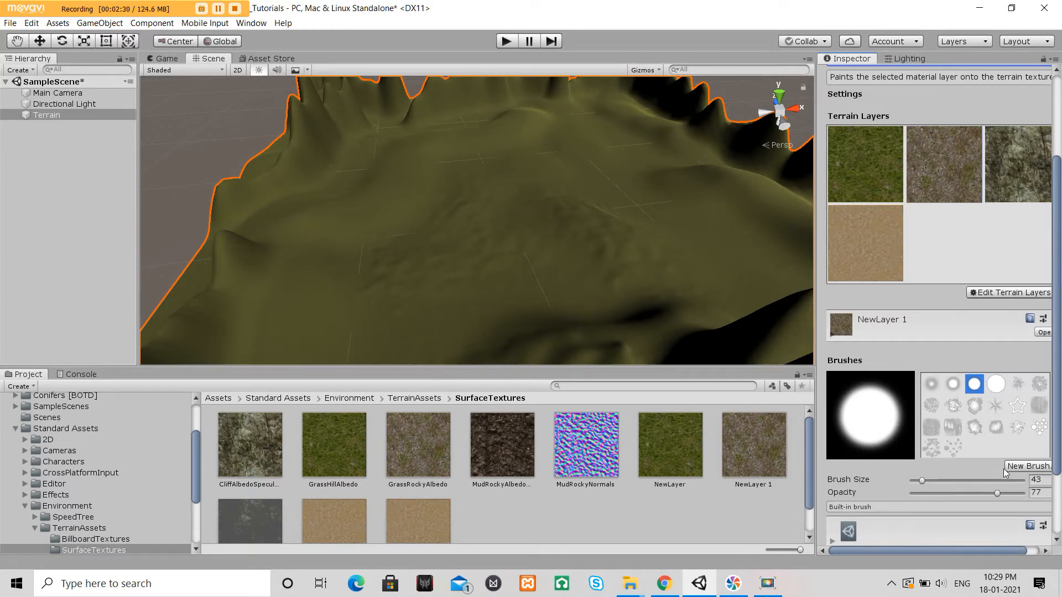
mouse_move(920, 480)
mouse_down()
mouse_move(968, 493)
mouse_move(937, 496)
mouse_up()
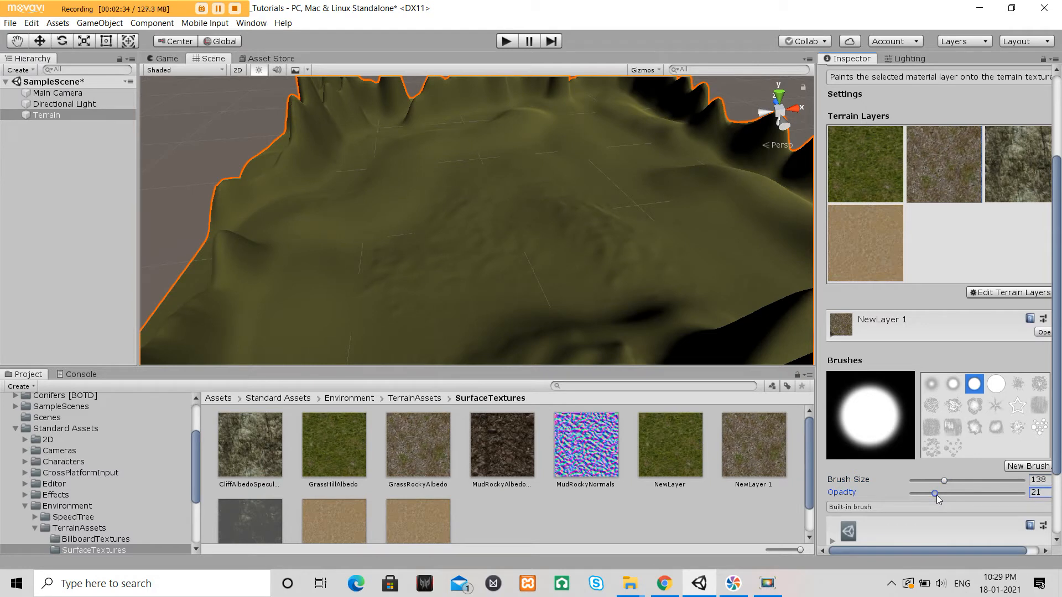
click(943, 480)
Step: Paint the sand layer in patches across the flat central area of the terrain
click(860, 252)
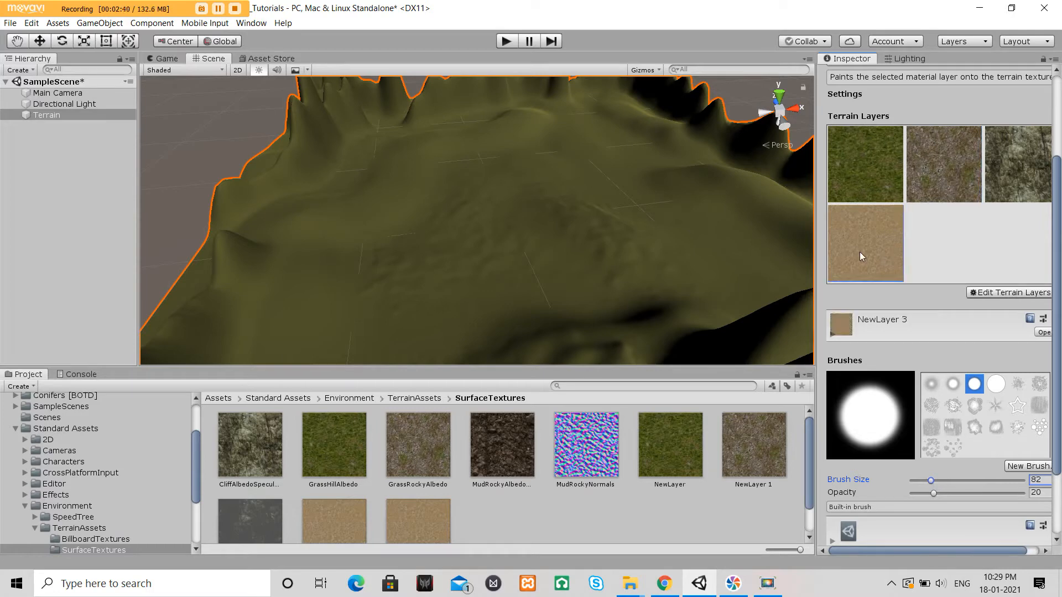
scroll(254, 290, down, 5)
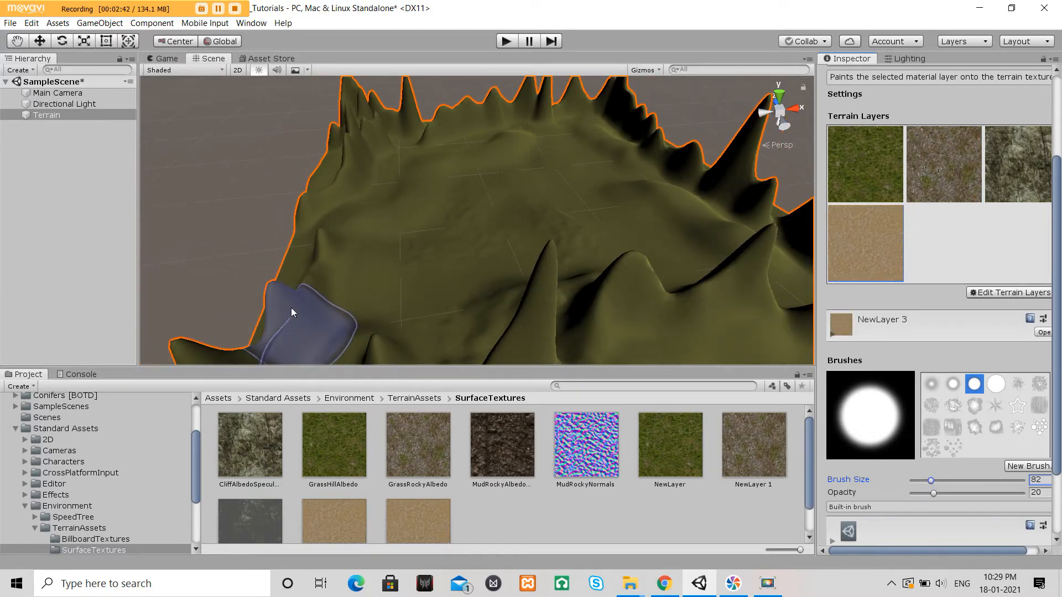
click(459, 252)
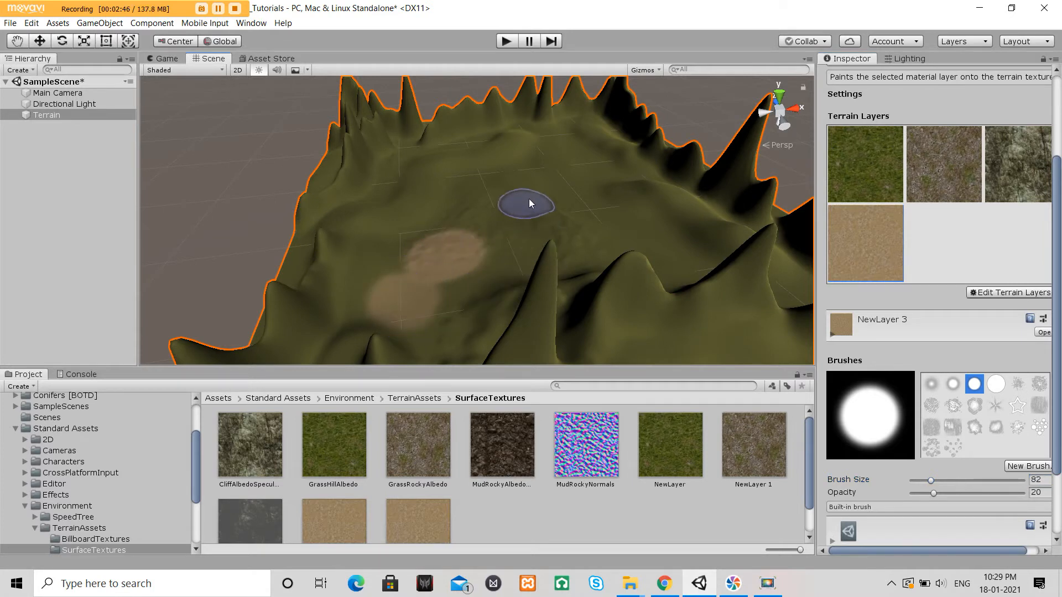
click(657, 247)
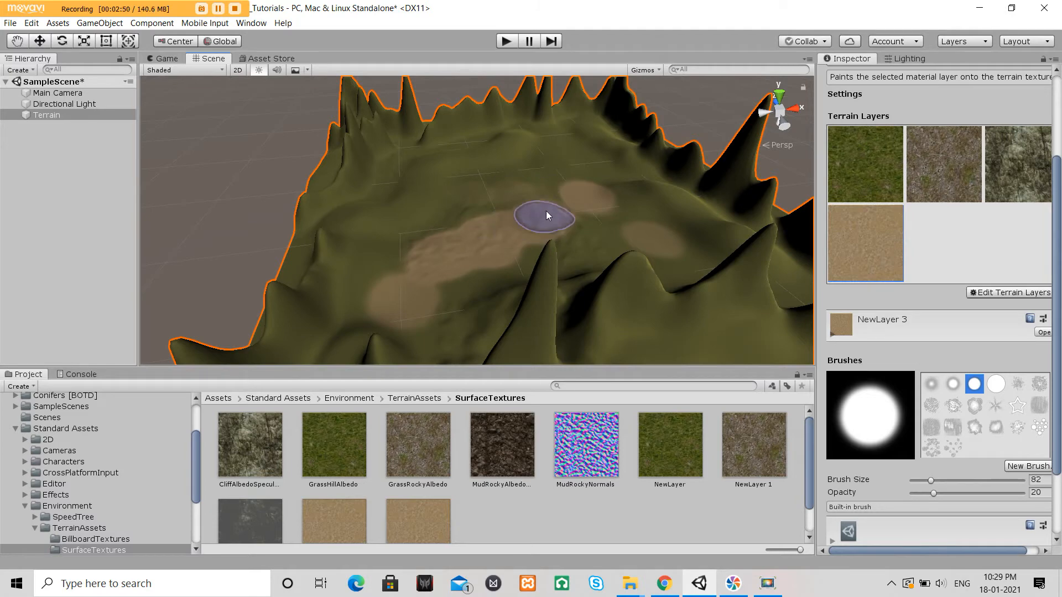
alt+drag(583, 206, 607, 232)
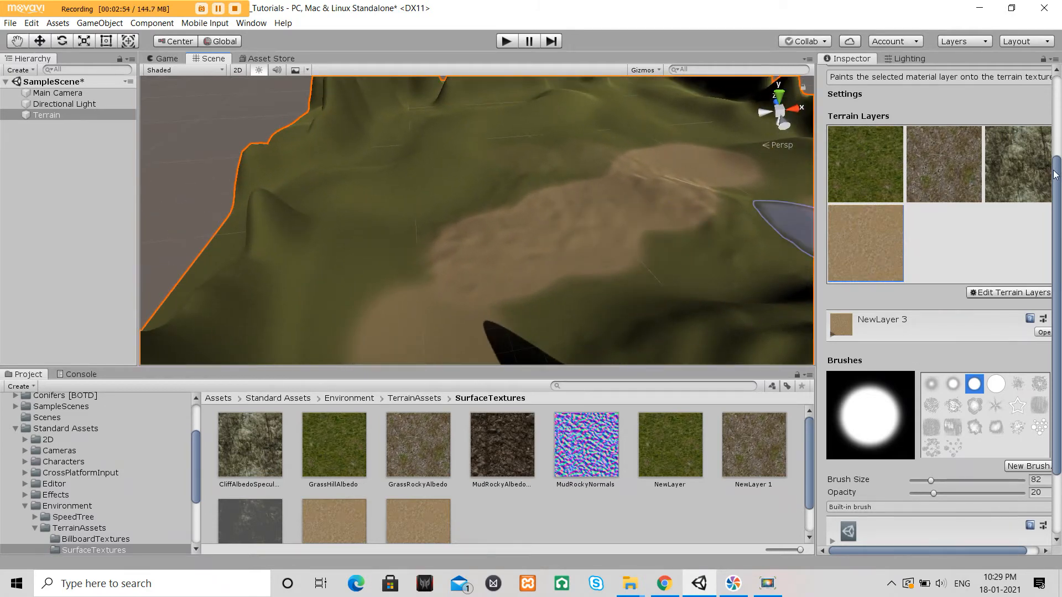
Step: Select the cliff layer and the second, softer round brush preset at size 41, ready at a peak on the terrain's edge
click(1036, 170)
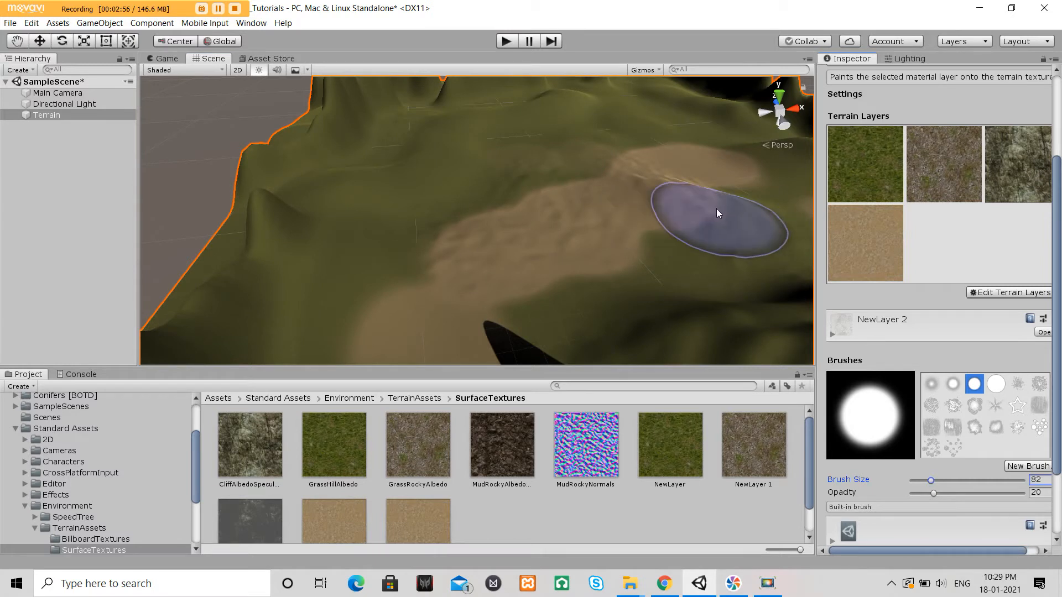
click(952, 384)
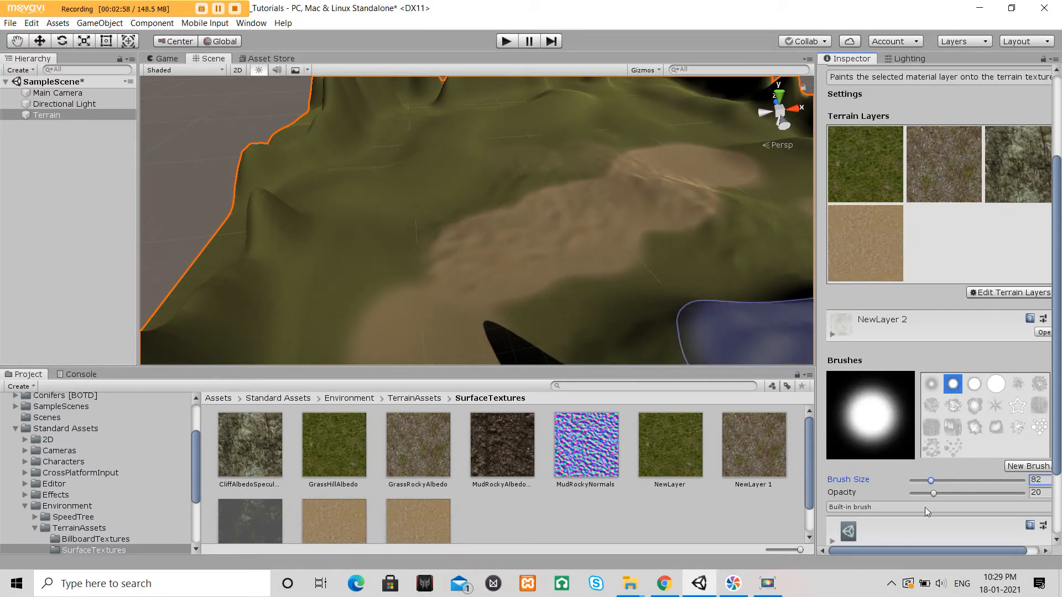
click(924, 480)
drag(923, 481, 921, 480)
mouse_move(553, 285)
right_down()
mouse_move(320, 266)
mouse_move(408, 242)
right_up()
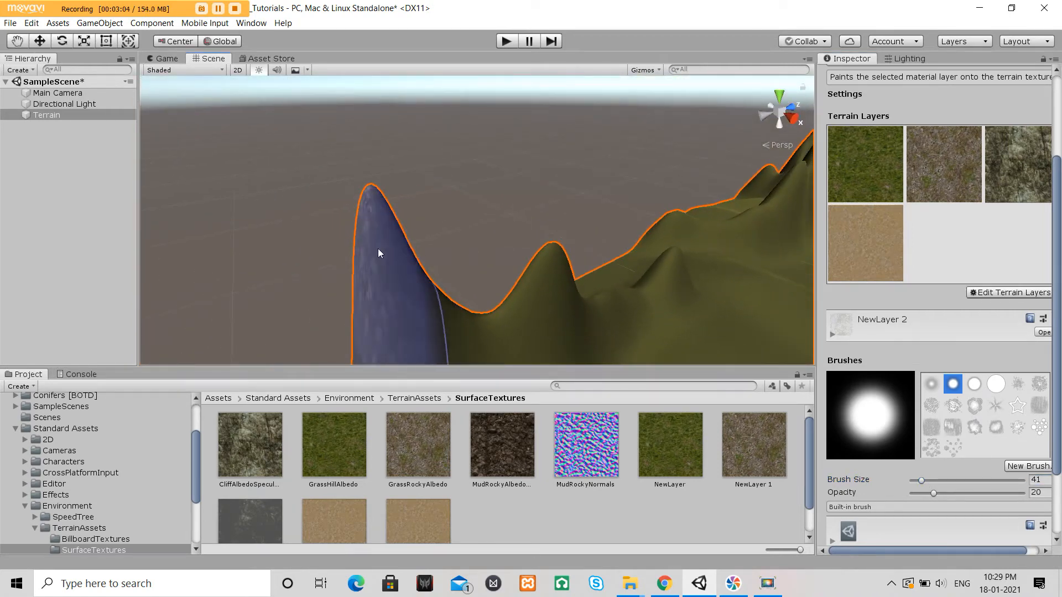
Step: Paint the cliff layer onto the peaks and raised slopes along the terrain's edge with the size 41 soft round brush
mouse_move(554, 268)
right_down()
mouse_move(702, 254)
mouse_move(166, 294)
mouse_move(296, 185)
mouse_move(155, 209)
mouse_move(190, 216)
right_up()
mouse_move(401, 206)
mouse_down()
mouse_move(330, 215)
mouse_move(423, 202)
mouse_up()
mouse_move(423, 201)
right_down()
mouse_move(201, 174)
mouse_move(110, 206)
mouse_move(912, 218)
mouse_move(225, 173)
mouse_move(69, 197)
mouse_move(173, 266)
mouse_move(339, 266)
right_up()
mouse_move(335, 260)
mouse_down()
mouse_move(296, 227)
mouse_move(315, 221)
mouse_up()
mouse_move(494, 163)
mouse_down()
mouse_move(552, 137)
mouse_move(509, 123)
mouse_move(545, 185)
mouse_move(411, 210)
mouse_up()
mouse_move(411, 209)
right_down()
mouse_move(149, 138)
mouse_move(144, 111)
mouse_move(409, 186)
mouse_move(398, 108)
mouse_move(426, 191)
right_up()
key(s)
mouse_move(427, 199)
mouse_down()
mouse_move(367, 238)
mouse_move(256, 248)
mouse_move(600, 244)
mouse_up()
right_drag(599, 243, 279, 237)
Step: Select the rocky grass layer, lower the brush opacity to 6 and paint soft patches over the grassy valley floor
click(939, 159)
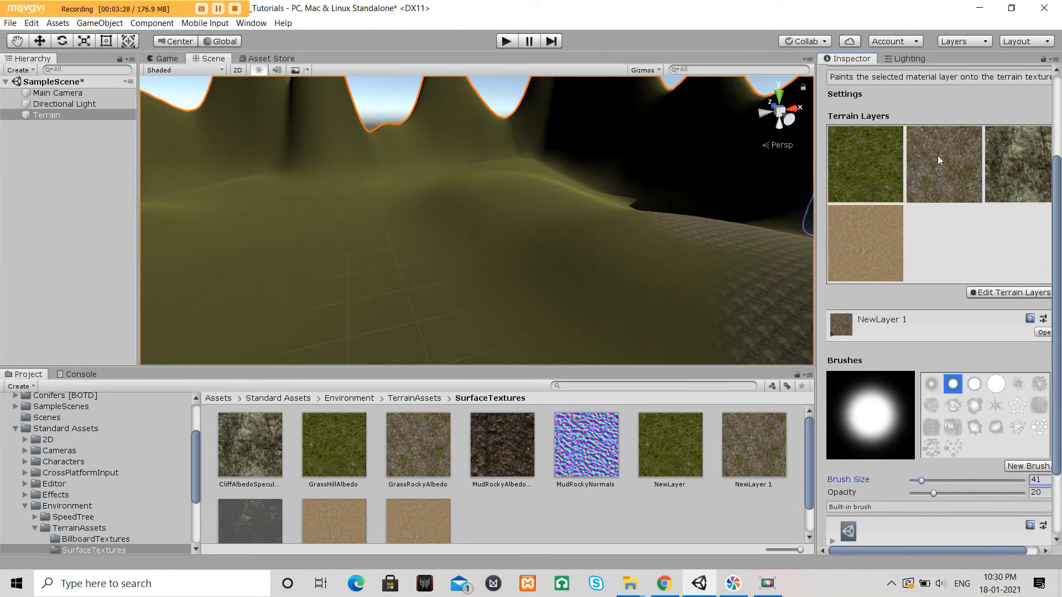
click(308, 272)
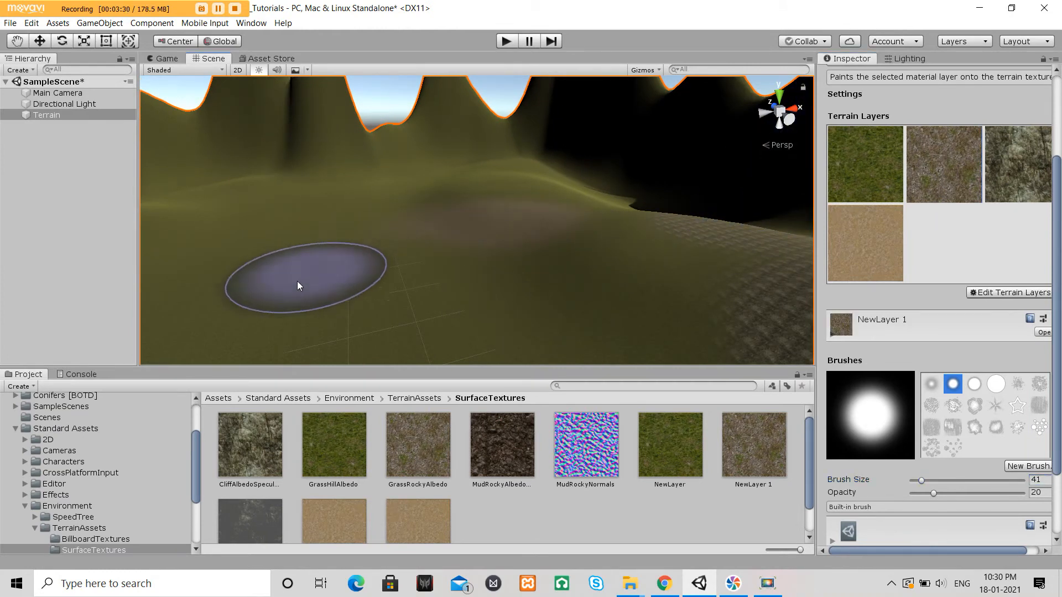
drag(932, 494, 919, 492)
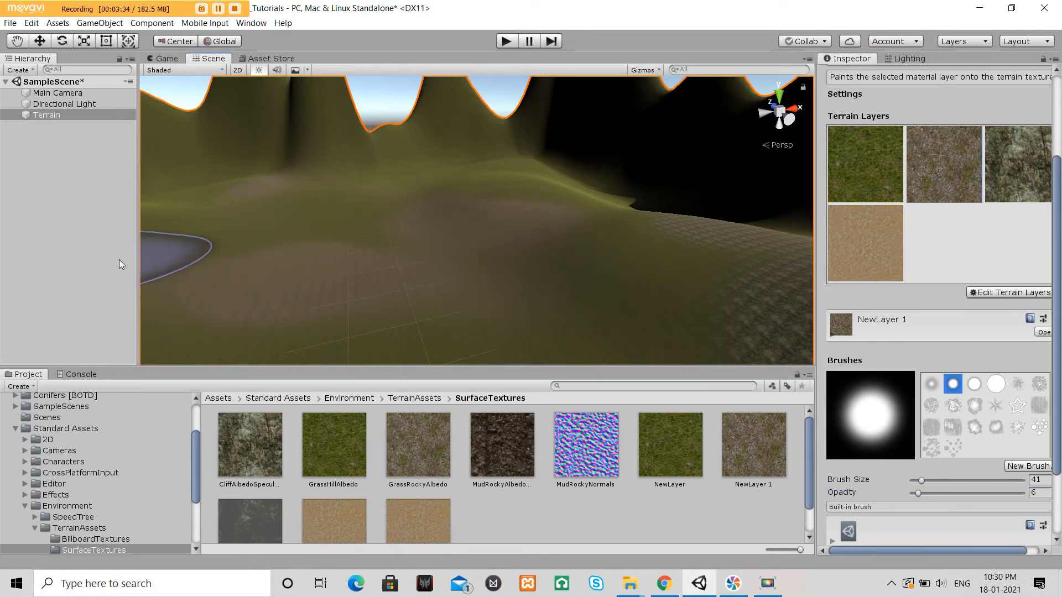
right_drag(538, 274, 166, 259)
mouse_move(469, 294)
mouse_down()
mouse_move(264, 184)
mouse_move(464, 227)
mouse_move(650, 294)
mouse_move(293, 320)
mouse_move(344, 204)
mouse_move(147, 250)
mouse_up()
mouse_move(678, 266)
right_down()
mouse_move(505, 251)
mouse_move(407, 309)
right_up()
mouse_move(406, 310)
mouse_down()
mouse_move(416, 276)
mouse_move(267, 186)
mouse_move(392, 299)
mouse_up()
Step: Blend more faint rocky grass patches into the grass around the sand area and toward the surrounding hills
mouse_move(493, 125)
right_down()
mouse_move(557, 199)
mouse_move(350, 246)
mouse_move(366, 218)
mouse_move(655, 218)
mouse_move(655, 226)
right_up()
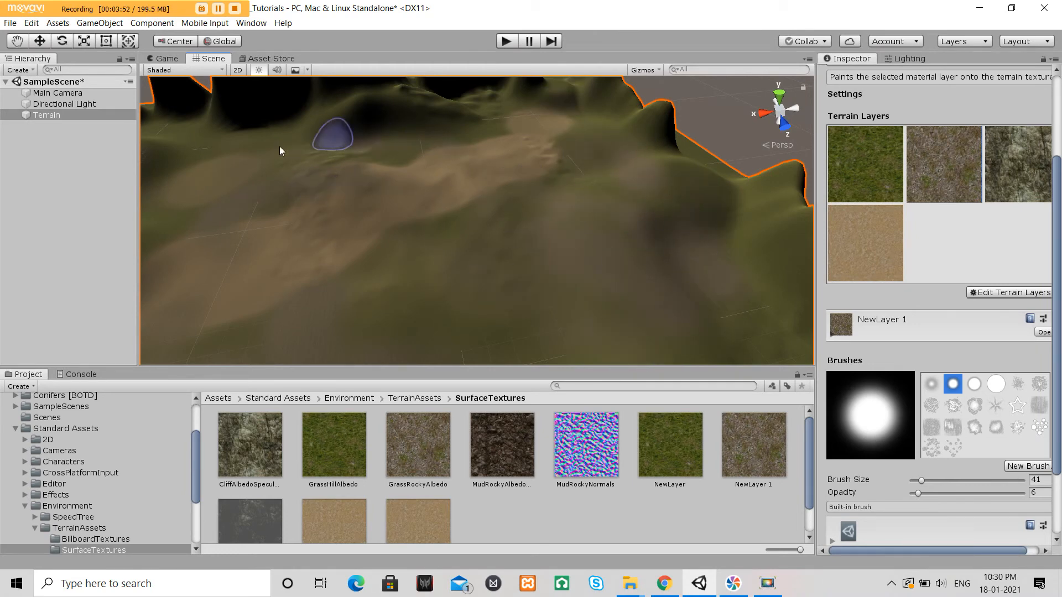
right_drag(587, 210, 524, 306)
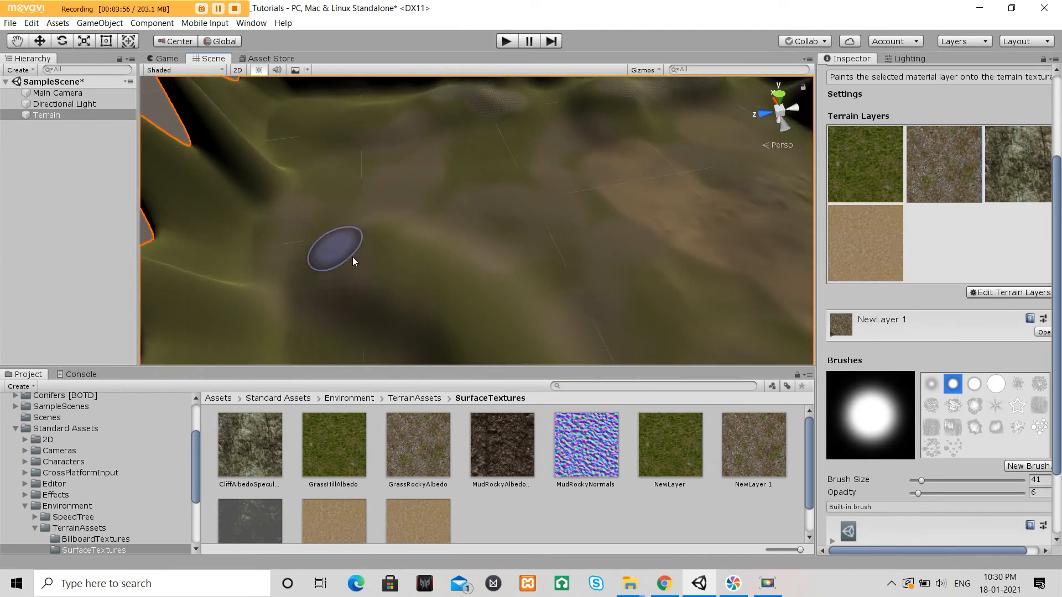
right_drag(719, 334, 559, 223)
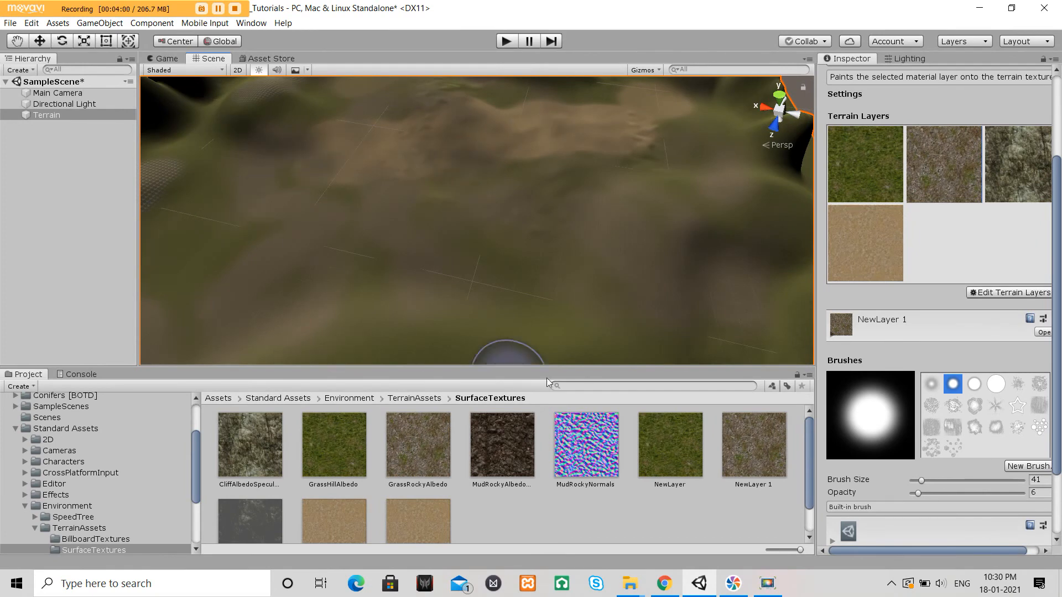
right_drag(443, 333, 383, 195)
key(w)
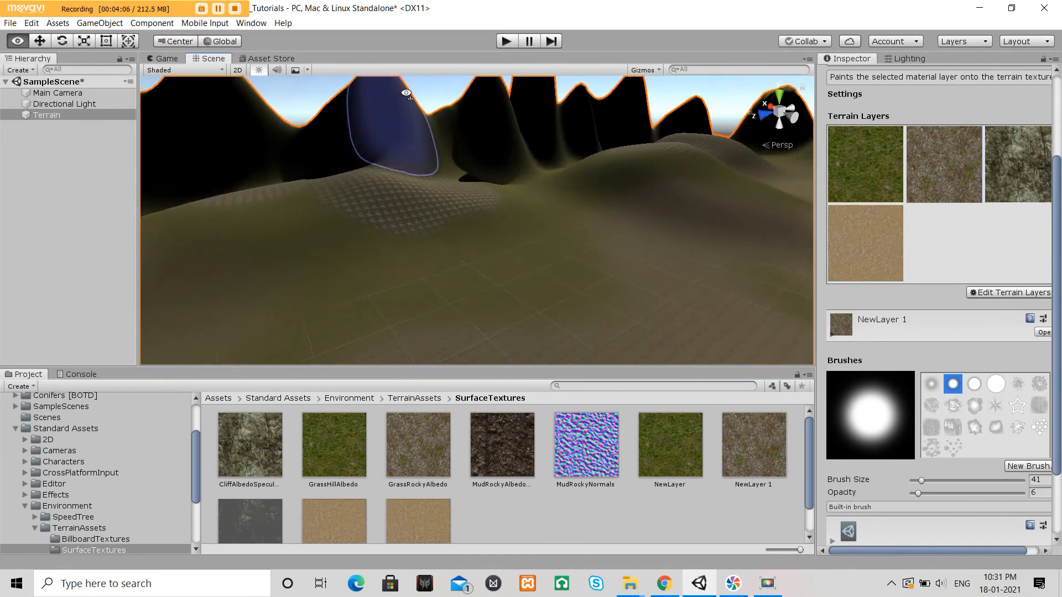